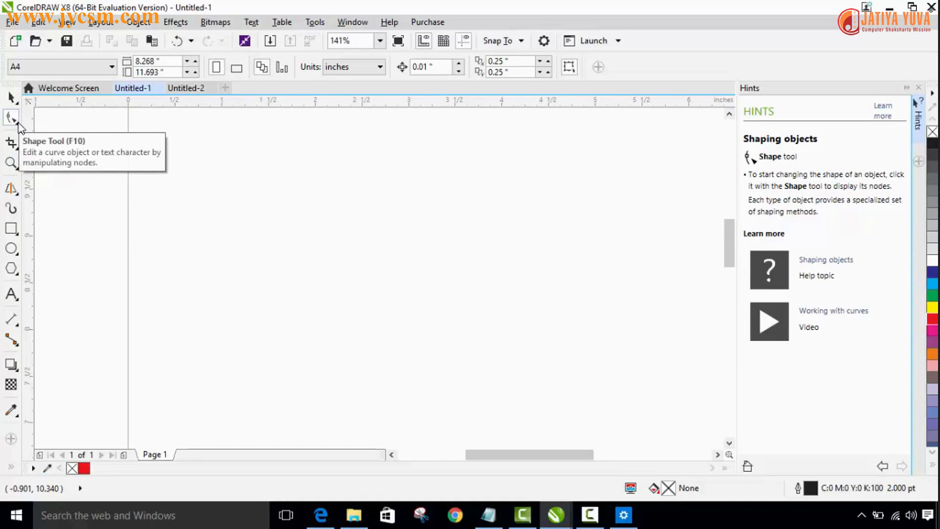
- Draw a rectangle about 2.78 by 1.39 inches on the empty page
click(18, 126)
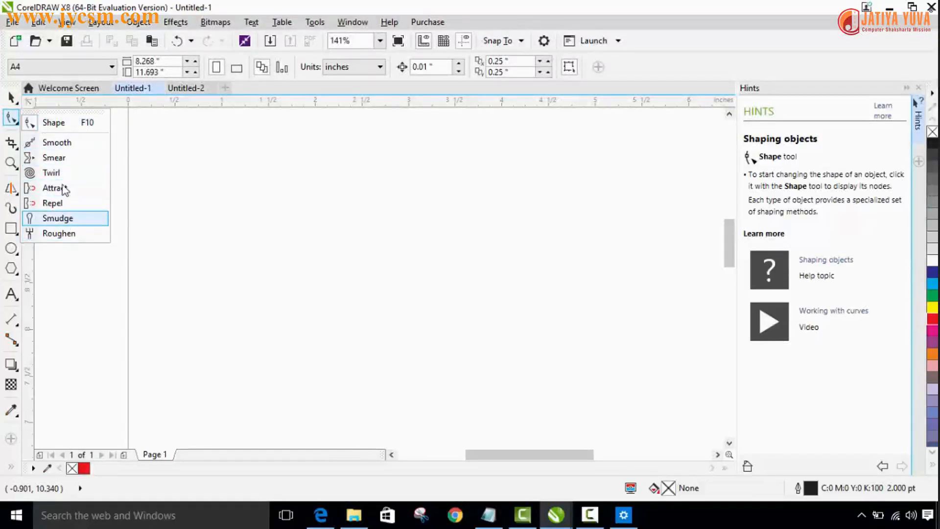
click(49, 127)
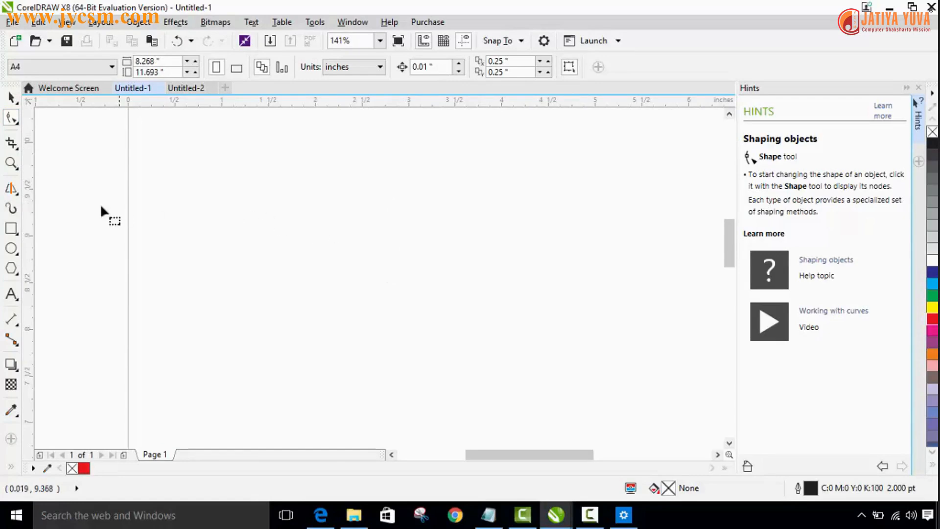
click(12, 229)
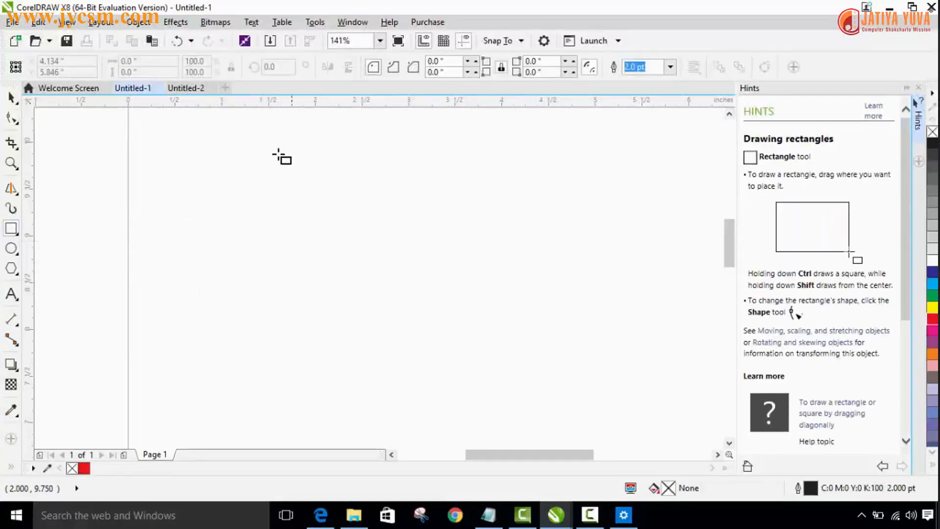
drag(266, 153, 525, 282)
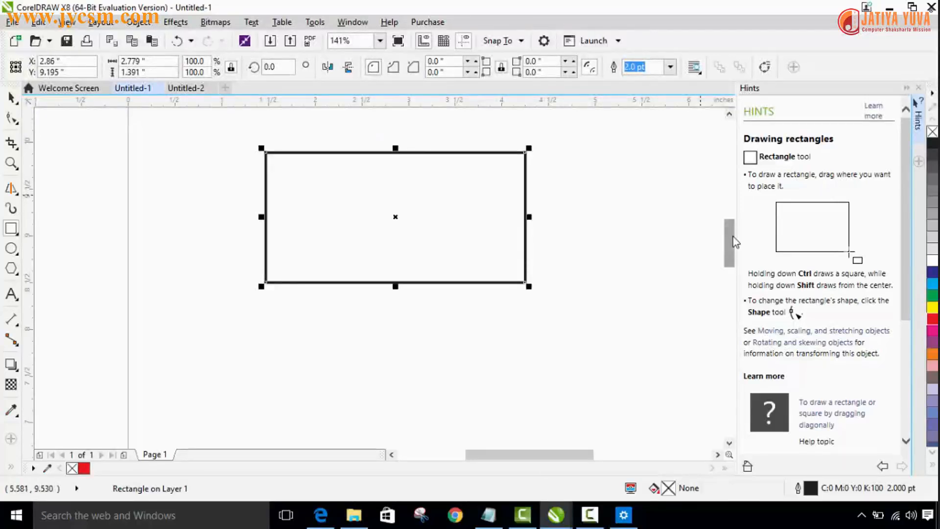
- Round all four corners of the rectangle with the Shape tool to a radius of about 0.28 inches
mouse_move(732, 237)
mouse_down()
mouse_move(732, 216)
mouse_move(733, 227)
mouse_up()
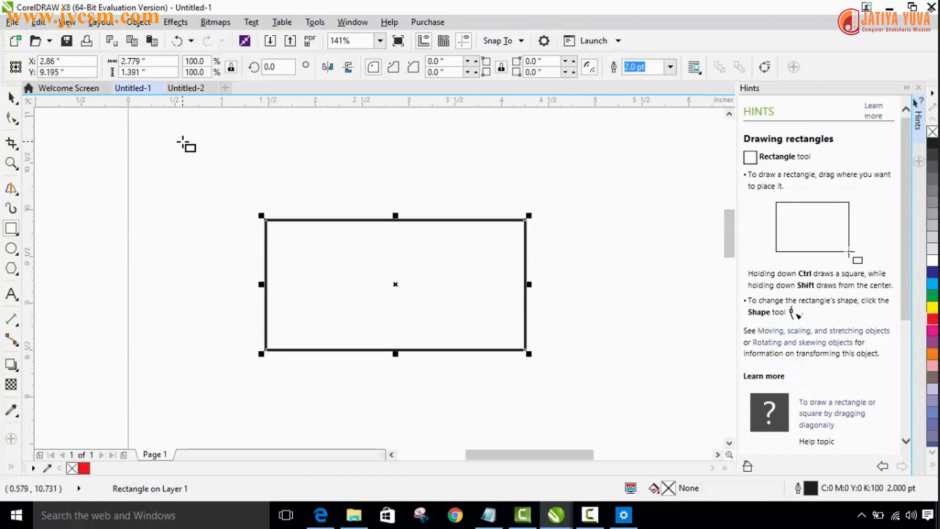
click(12, 120)
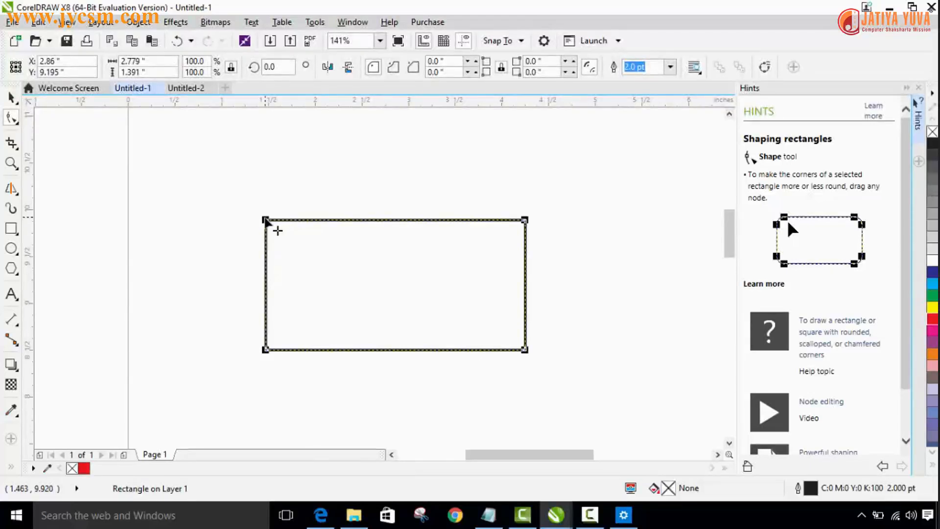
drag(266, 220, 291, 231)
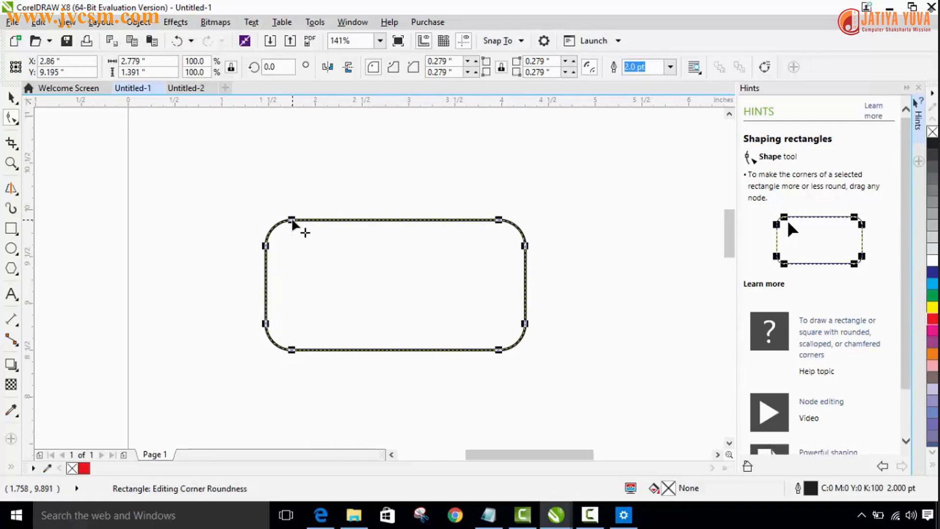
drag(292, 223, 277, 220)
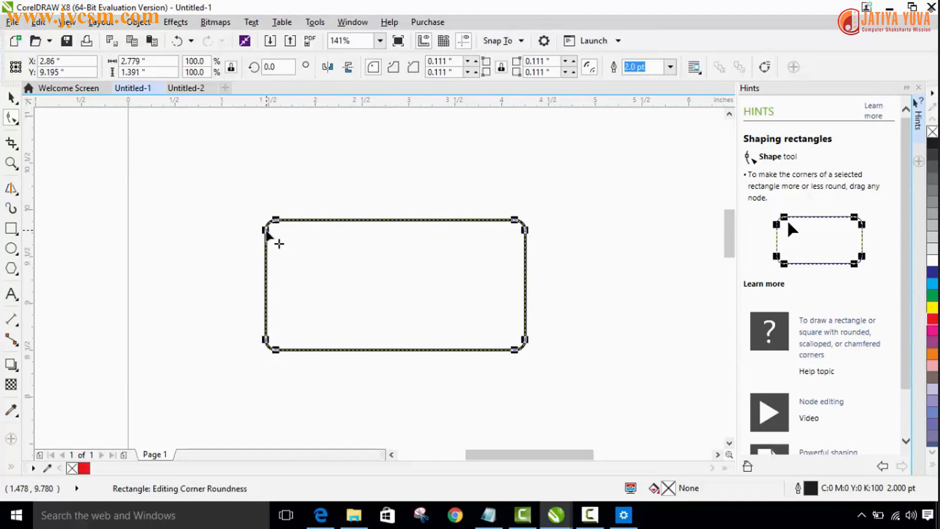
drag(265, 231, 265, 256)
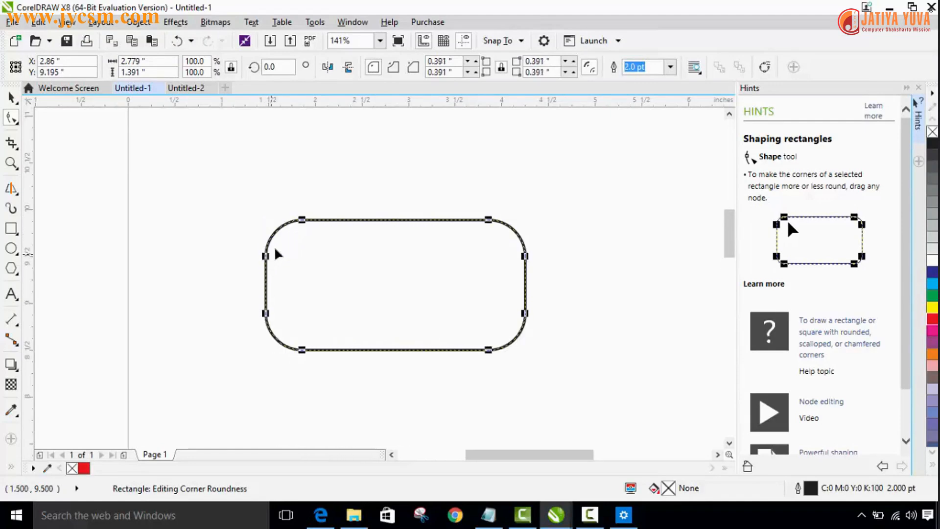
drag(303, 221, 265, 221)
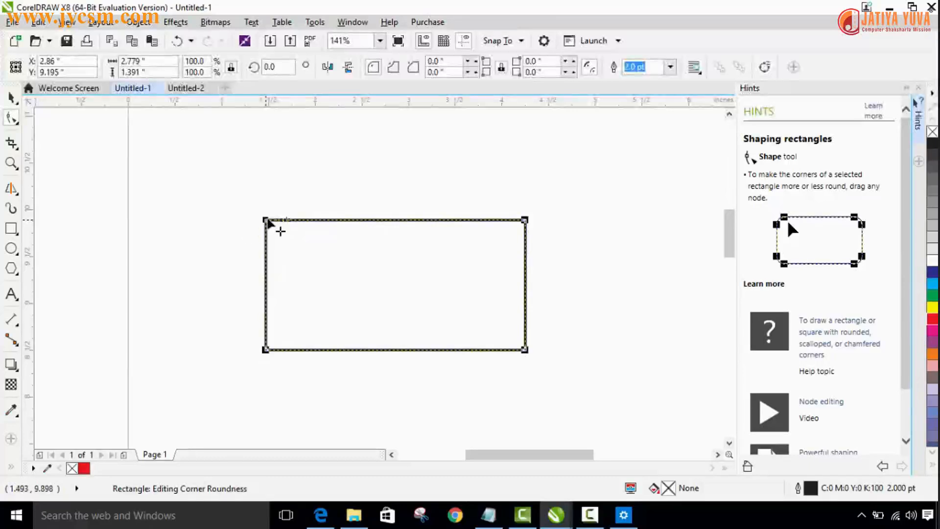
drag(270, 223, 289, 234)
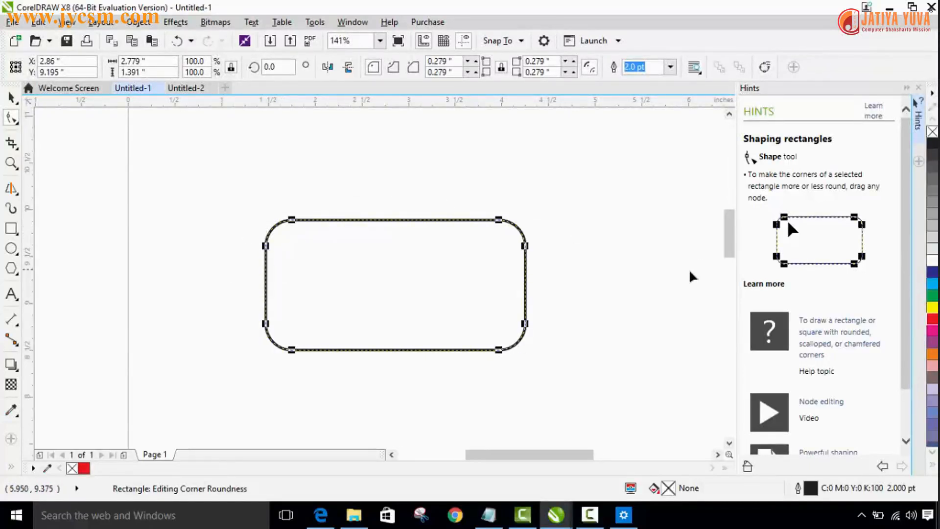
- Draw a nearly circular ellipse about 1.47 by 1.42 inches below the rounded rectangle
drag(728, 236, 725, 260)
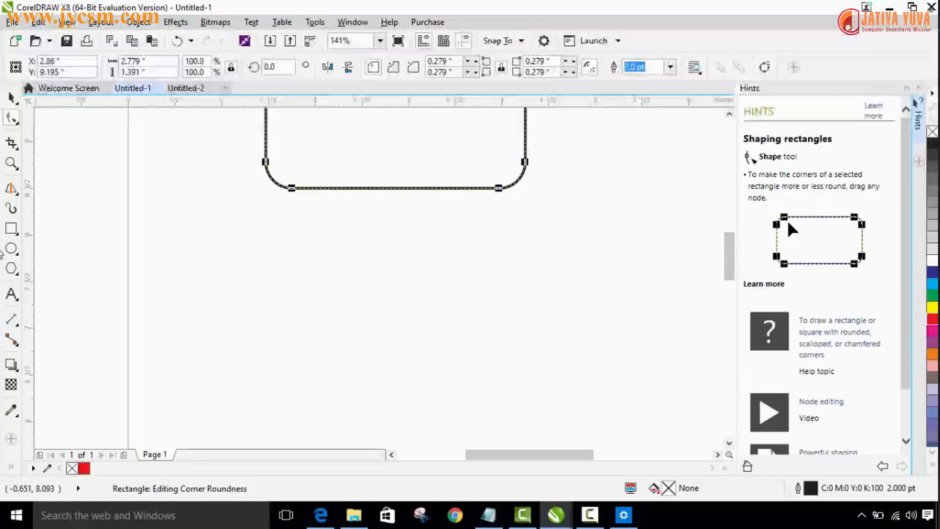
click(11, 249)
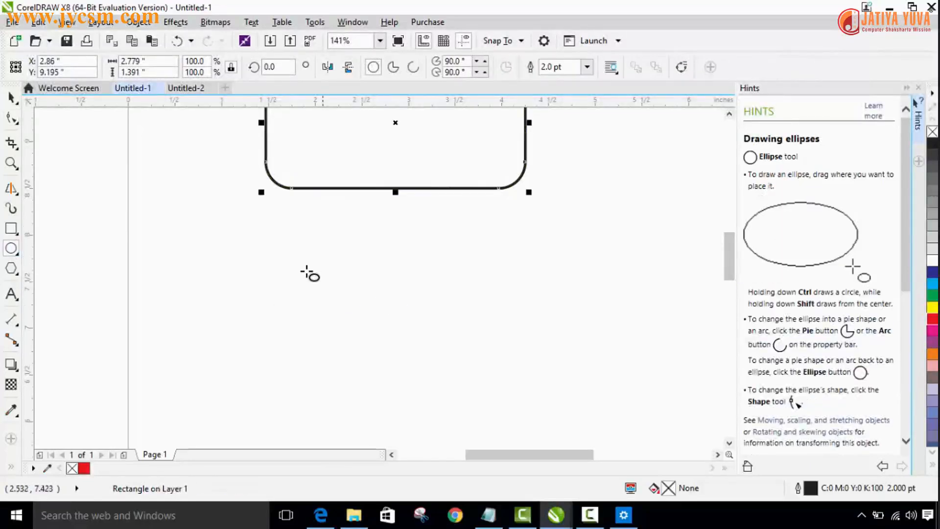
drag(337, 309, 432, 400)
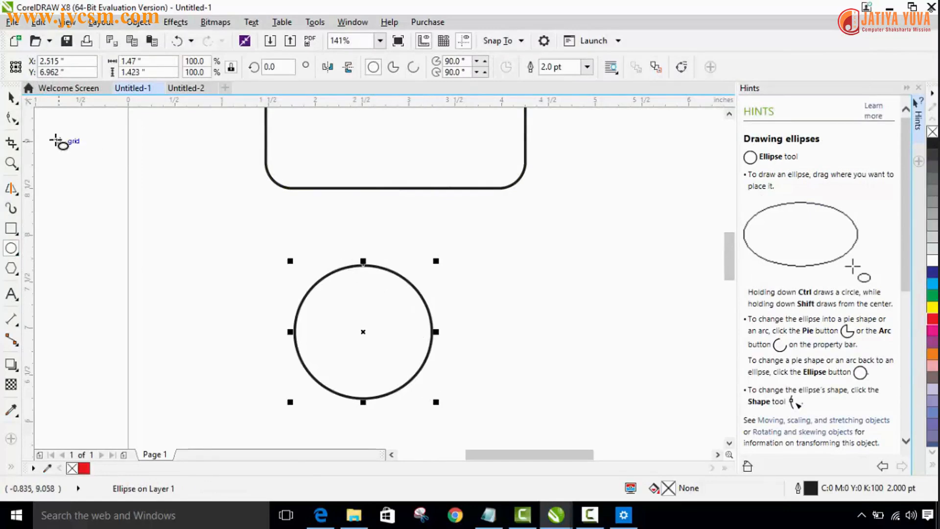
- Reshape the ellipse with the Shape tool into a pie wedge running from 90 to about 148 degrees
click(10, 120)
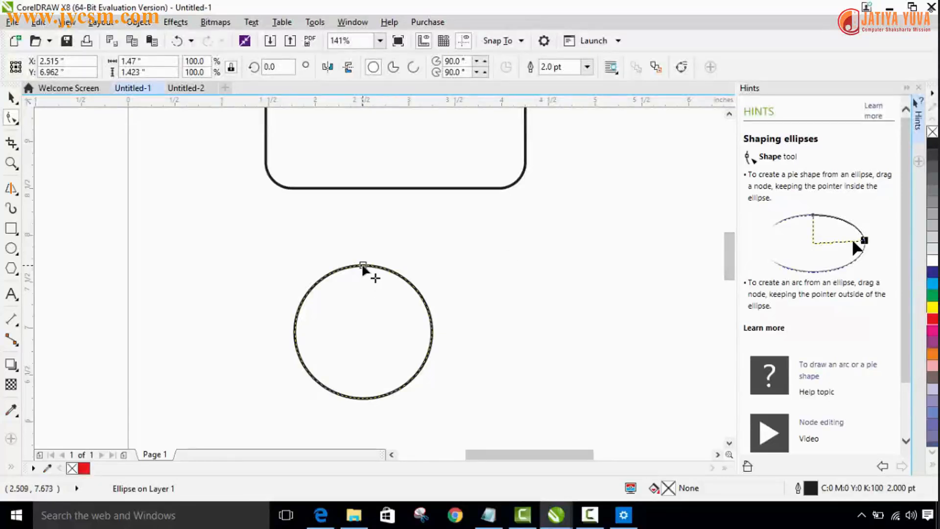
drag(363, 267, 431, 333)
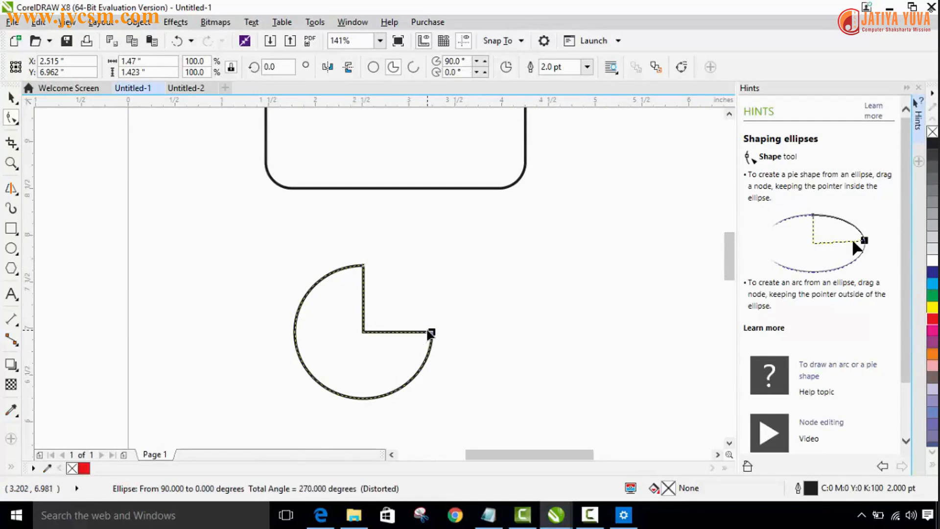
drag(430, 332, 308, 299)
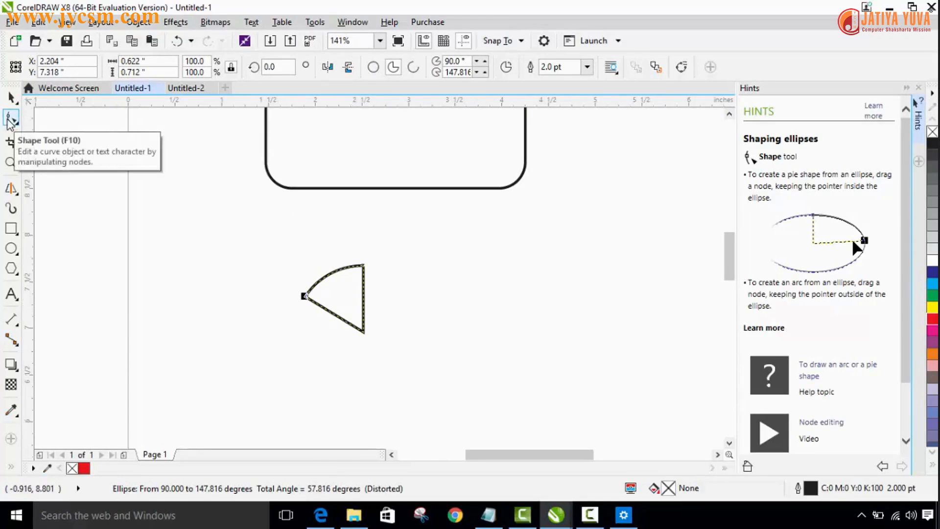
- Draw a five-sided polygon about 1.18 by 1.21 inches beside the wedge and pull a corner node inward to form a star
click(10, 268)
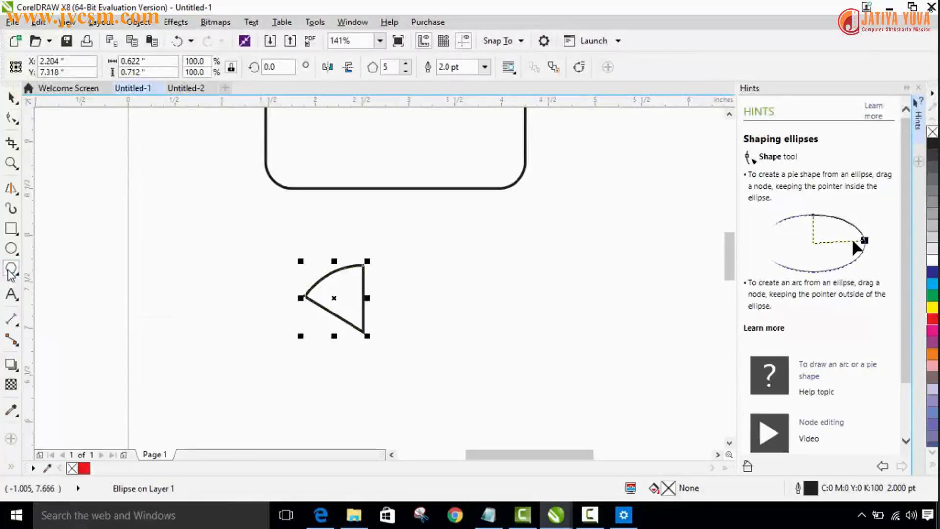
mouse_move(495, 242)
mouse_down()
mouse_move(584, 322)
mouse_move(601, 384)
mouse_move(611, 359)
mouse_up()
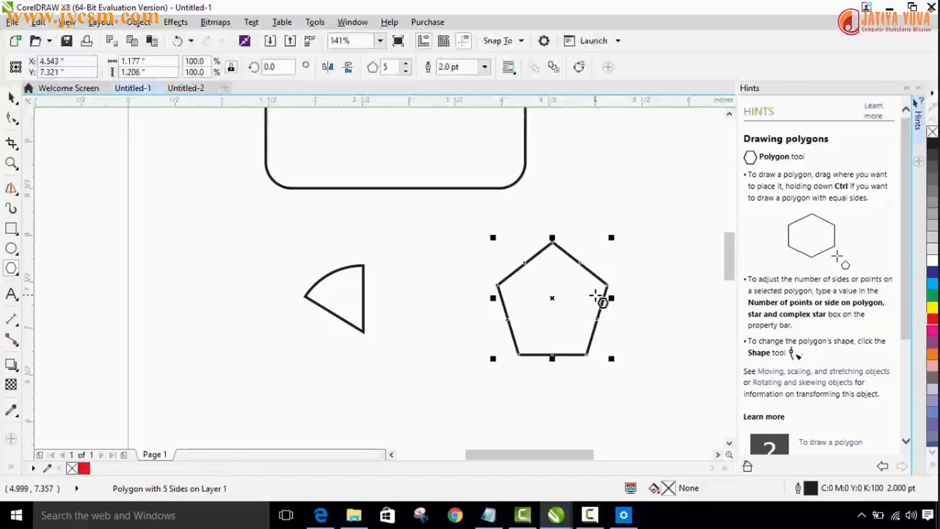
click(10, 119)
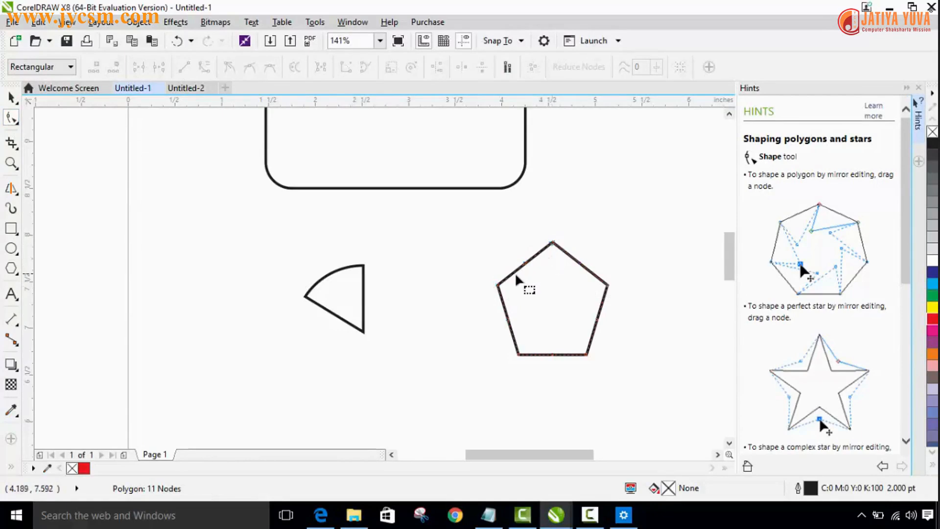
drag(498, 286, 539, 303)
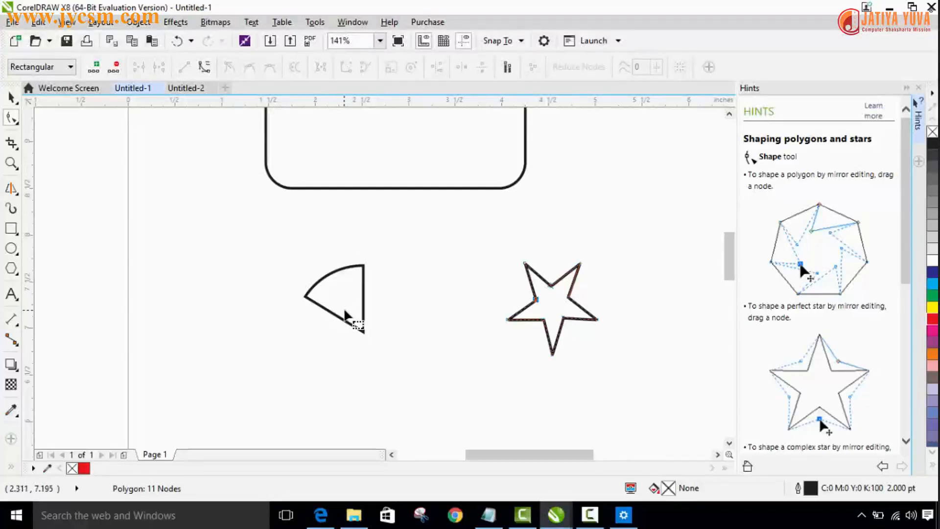
click(16, 273)
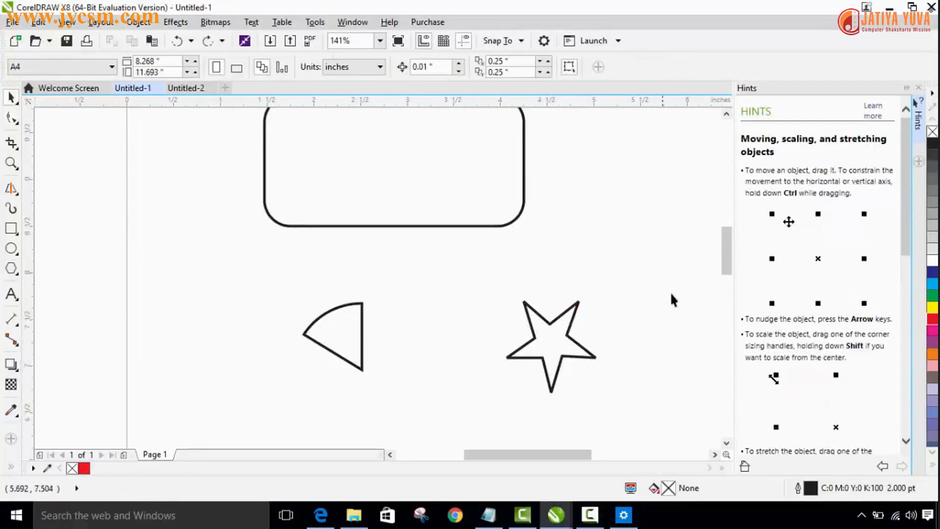
- Delete the rounded rectangle and undo the deletion
drag(726, 267, 727, 260)
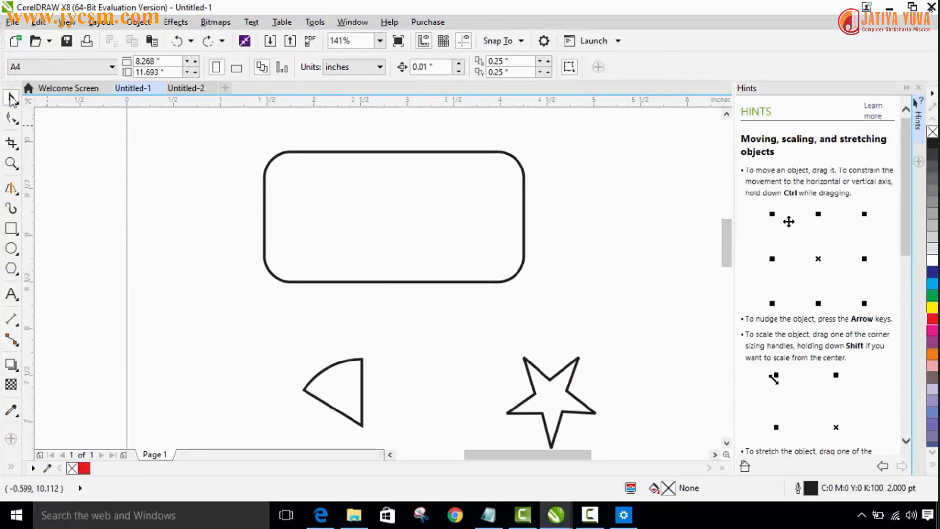
click(404, 201)
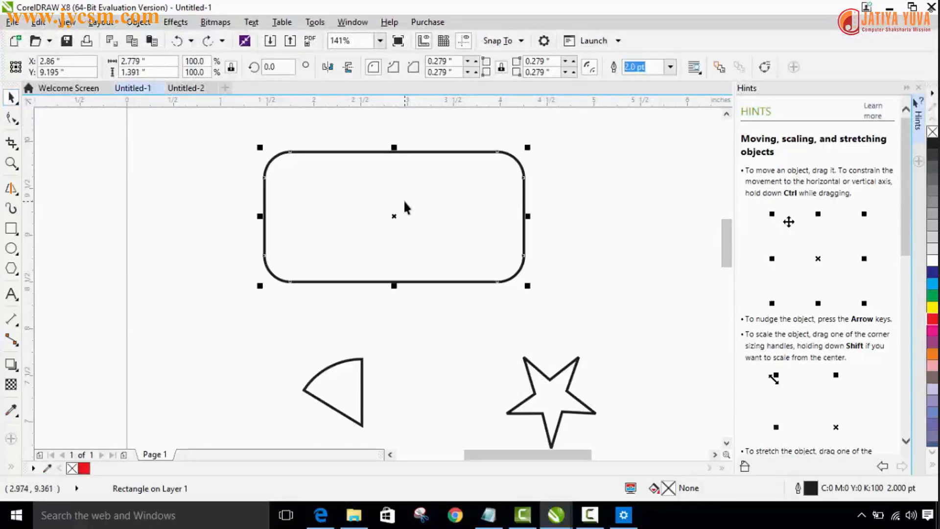
key(Delete)
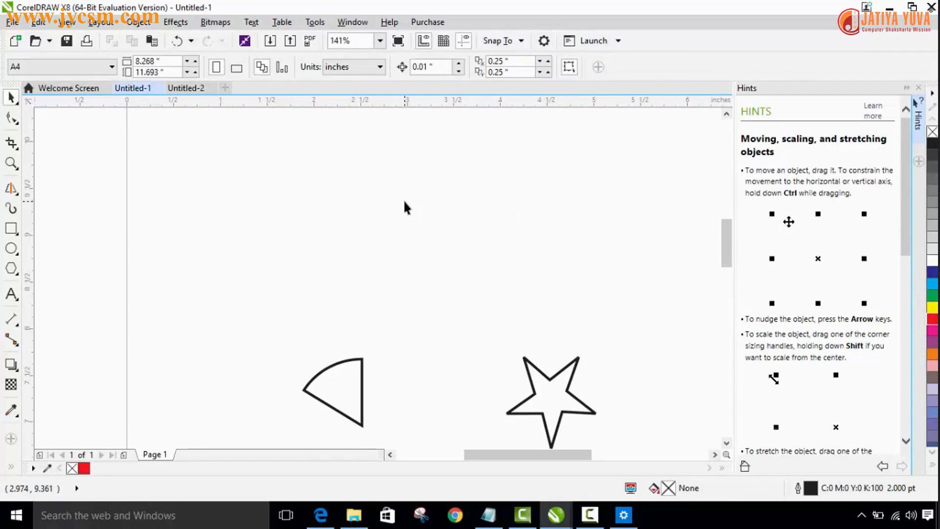
key(ctrl+z)
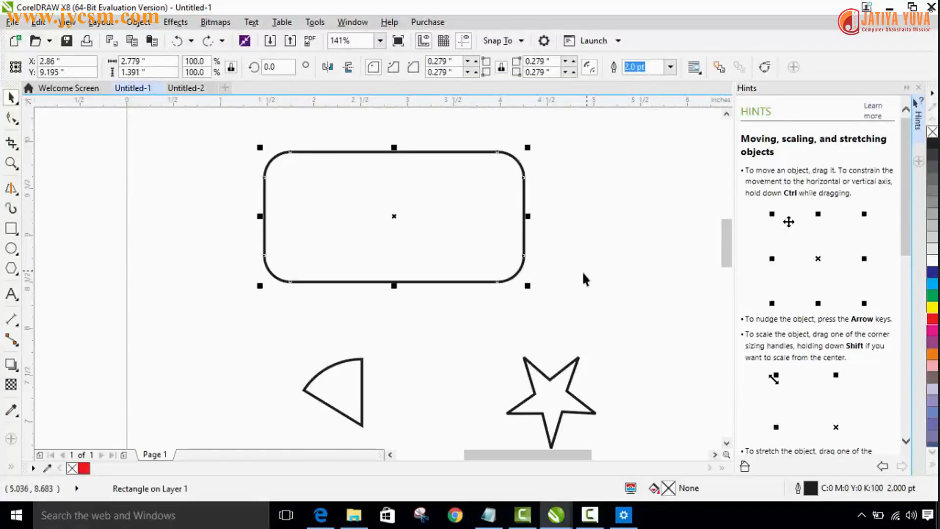
click(203, 137)
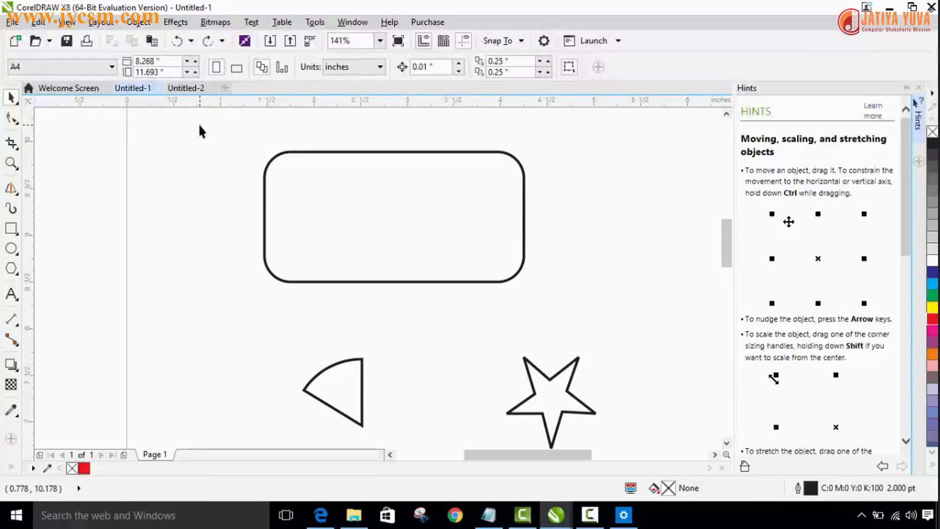
- Delete all three shapes together using a selection box around them, and undo the deletion
drag(197, 126, 637, 410)
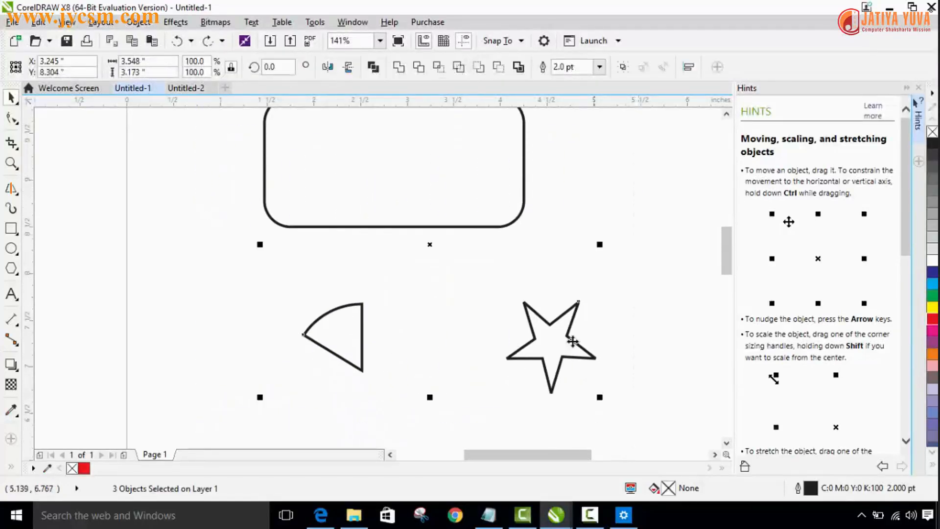
drag(724, 245, 722, 234)
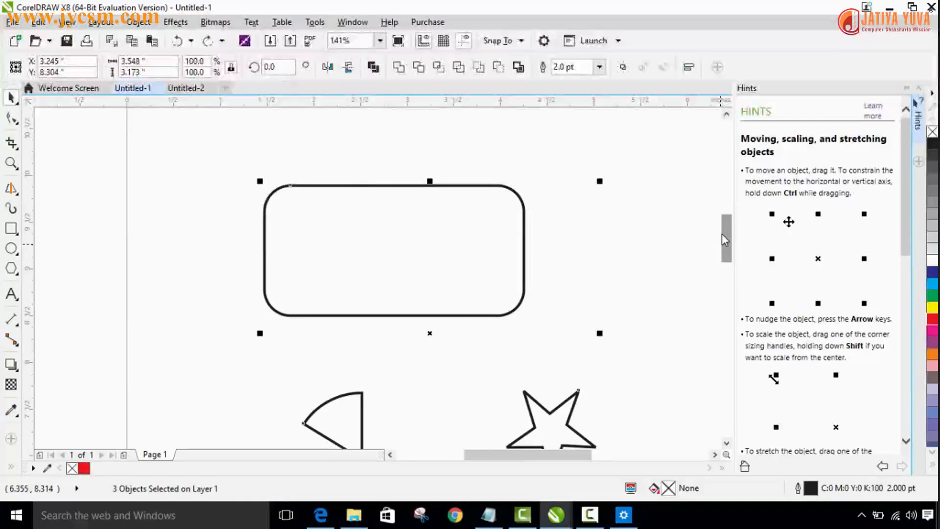
key(Delete)
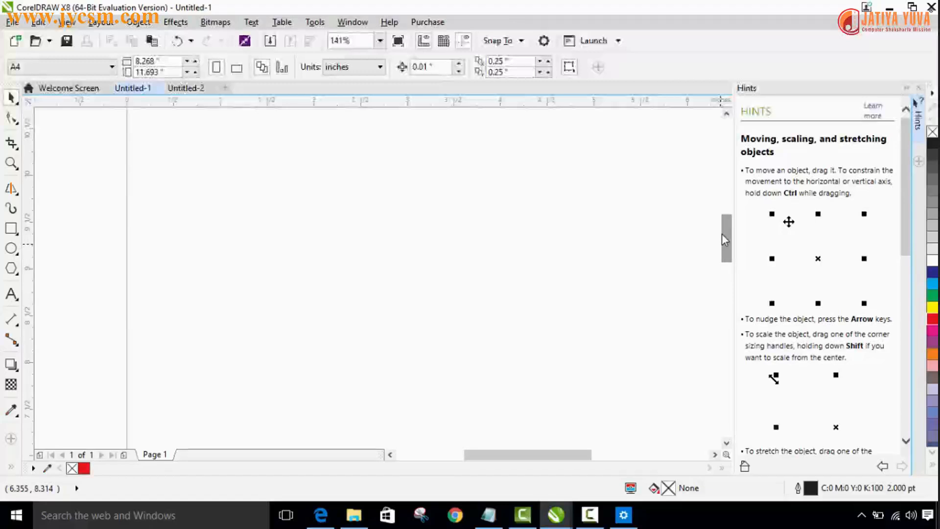
key(ctrl+z)
click(700, 190)
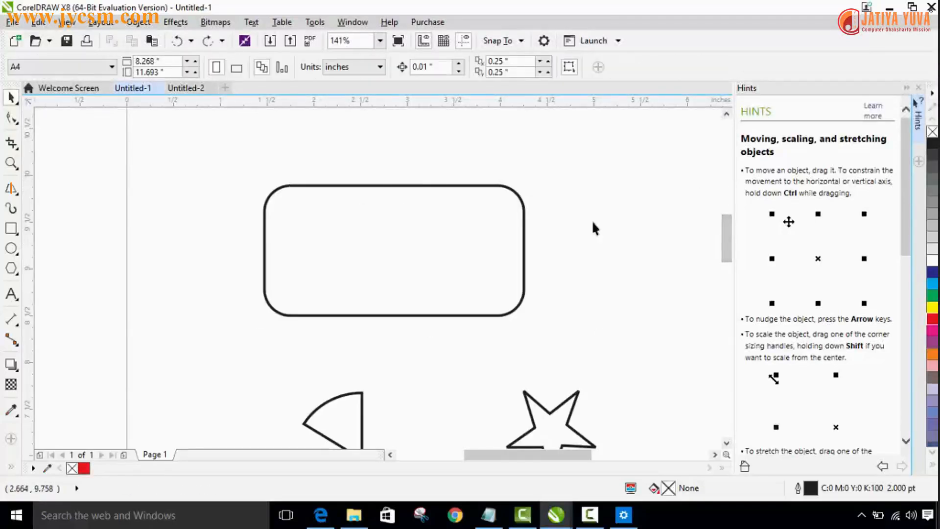
- Select every object on the page at once with the Pick tool and delete them all
drag(730, 237, 729, 252)
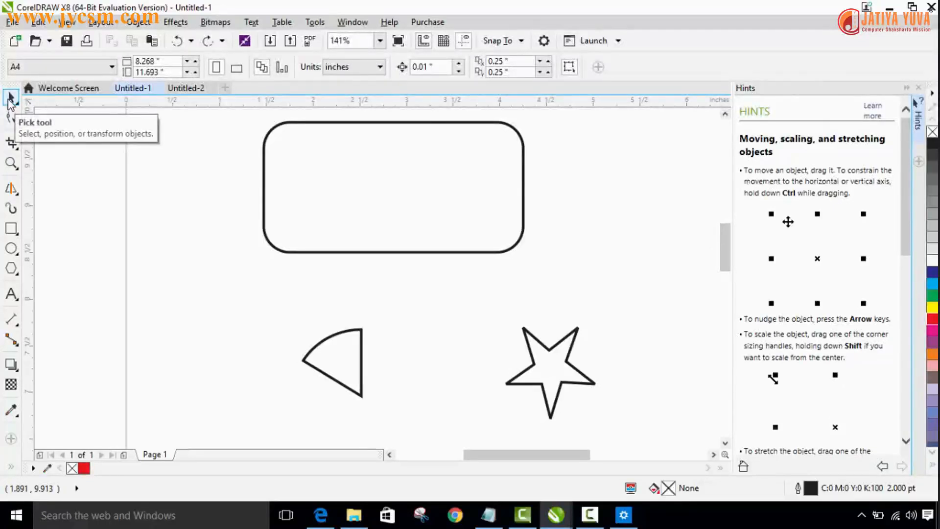
double_click(10, 100)
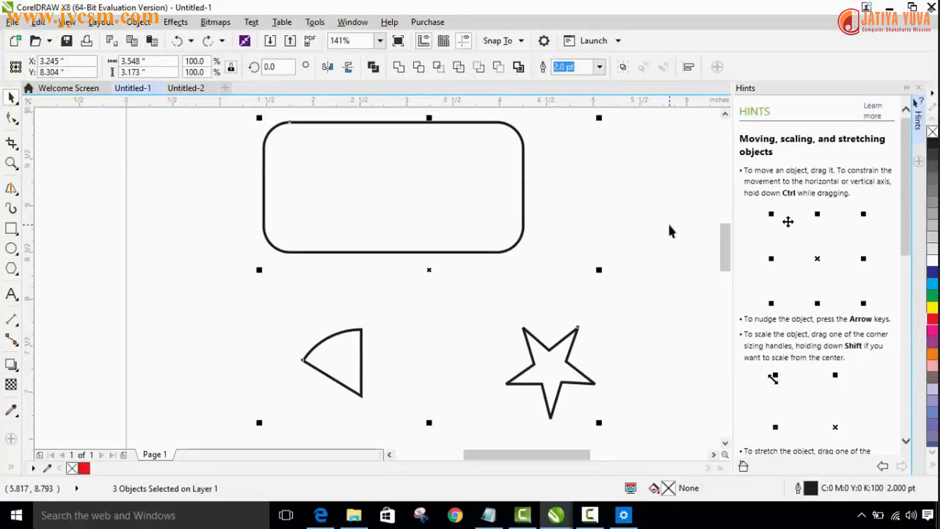
key(Delete)
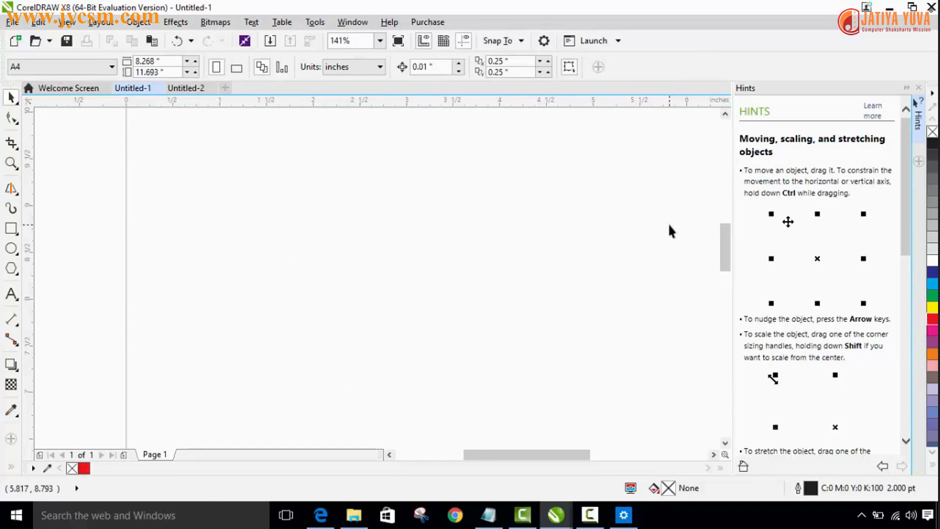